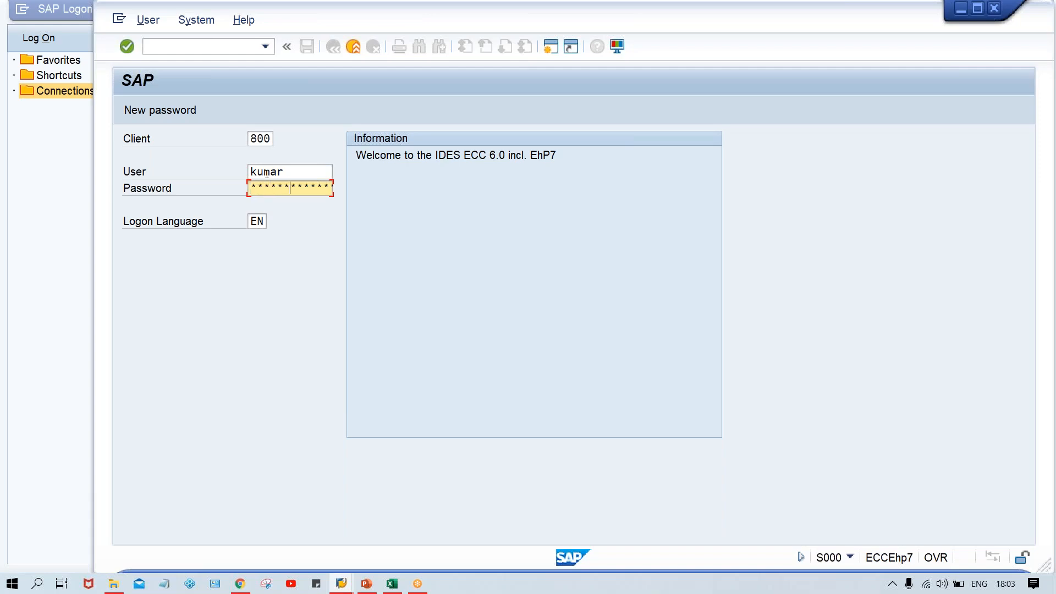
# - Complete the SAP logon and switch to the Basic Settings presentation in PowerPoint, showing the Posting Period Variant – OBBO/OBBP slide
pyautogui.press('Return')
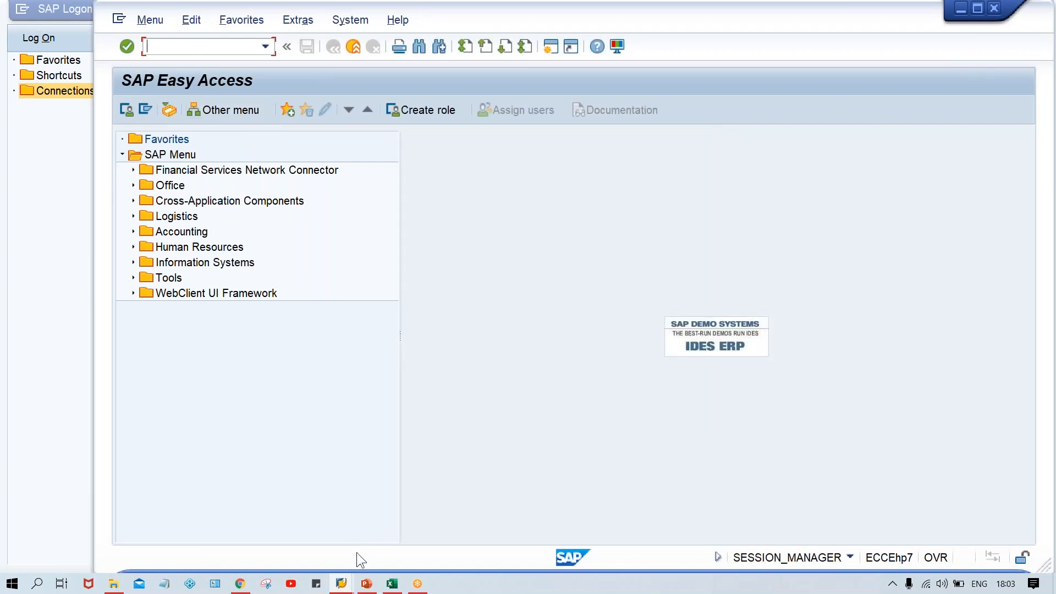
pyautogui.moveTo(366, 583)
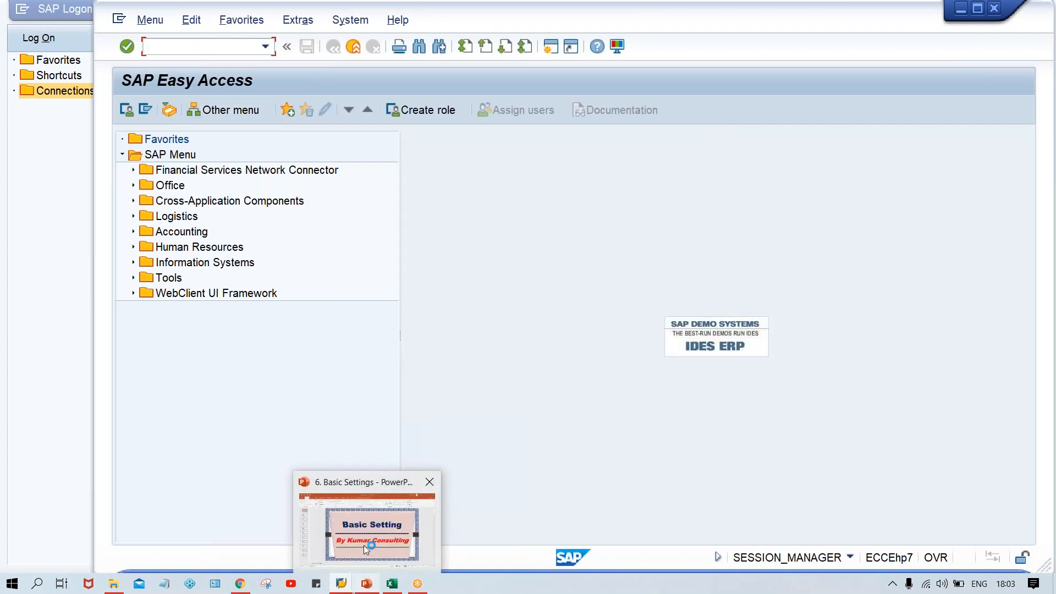
pyautogui.click(364, 546)
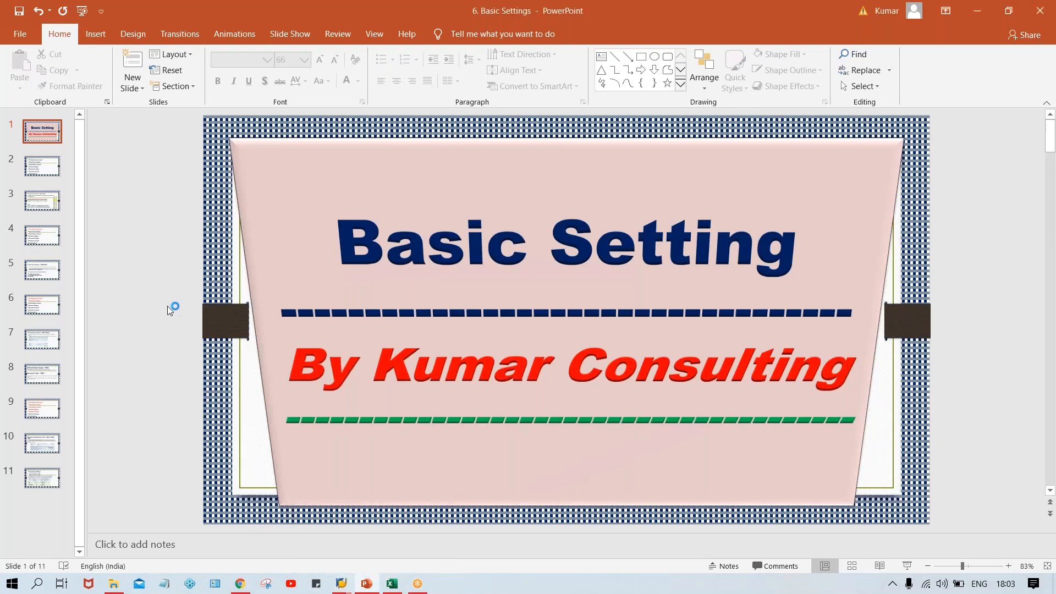
pyautogui.scroll(-2, 168, 306)
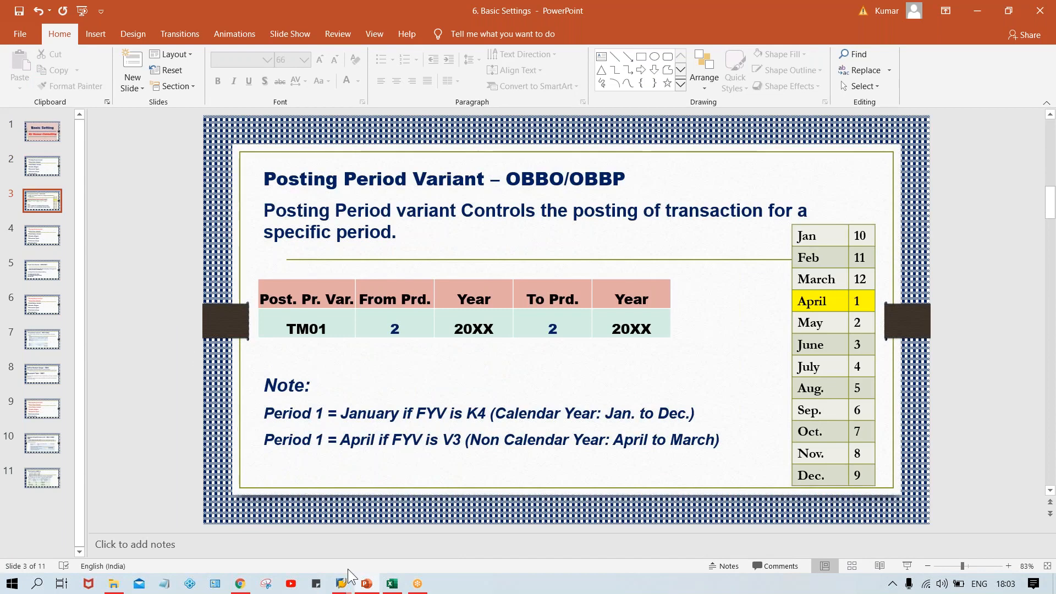
# - Switch to the SAP Easy Access window and open transaction OBBO for defining posting period variants
pyautogui.moveTo(341, 584)
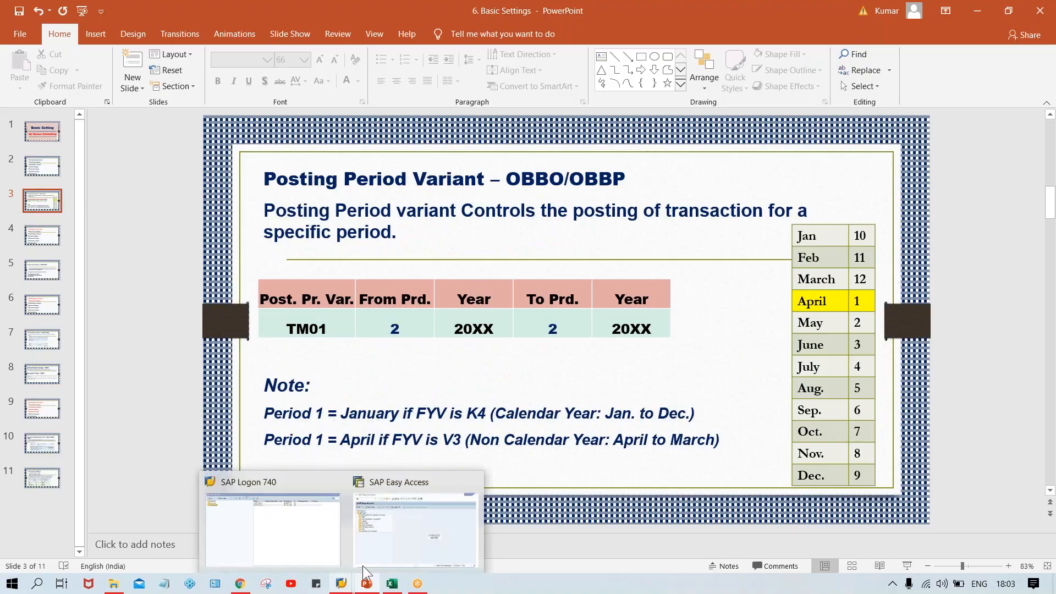
pyautogui.click(398, 545)
pyautogui.write('o')
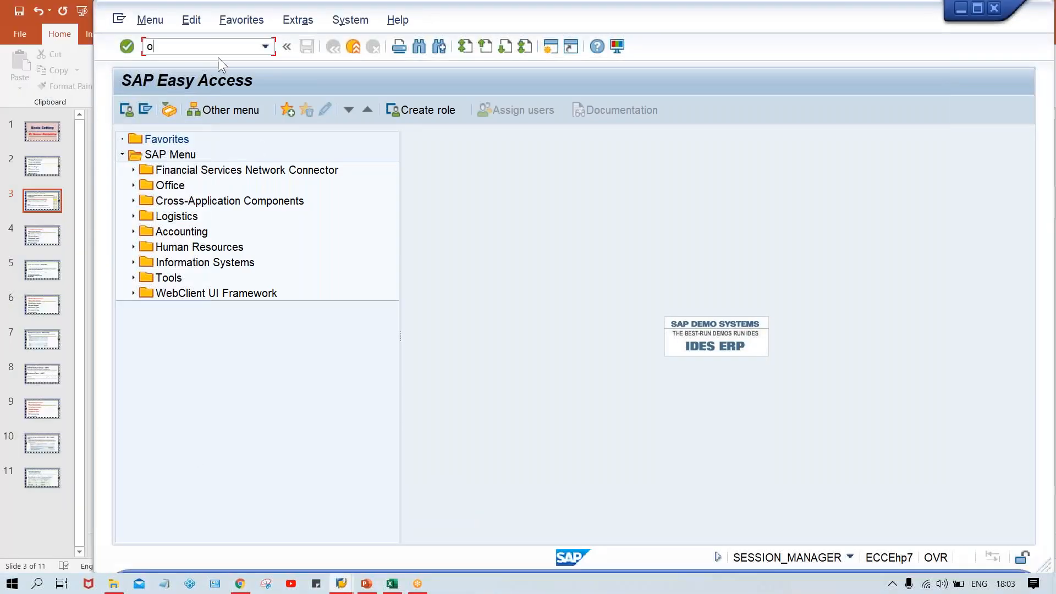
pyautogui.write('bbo')
pyautogui.press('Return')
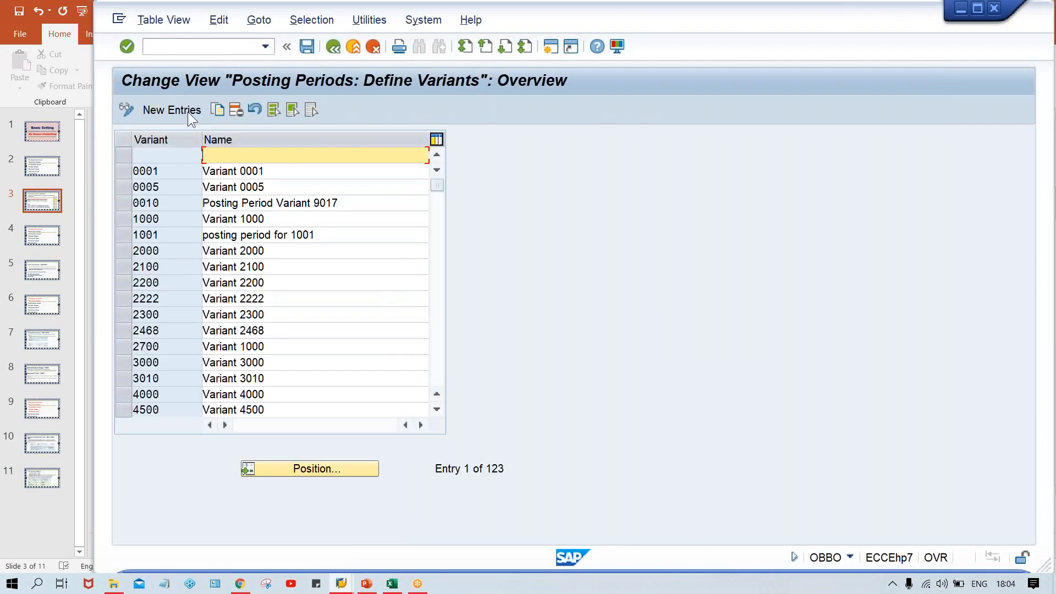
# - Create posting period variant TPPV with the name TATA MOTOR PPV and save it under the TATA MOTOR customizing request
pyautogui.click(188, 112)
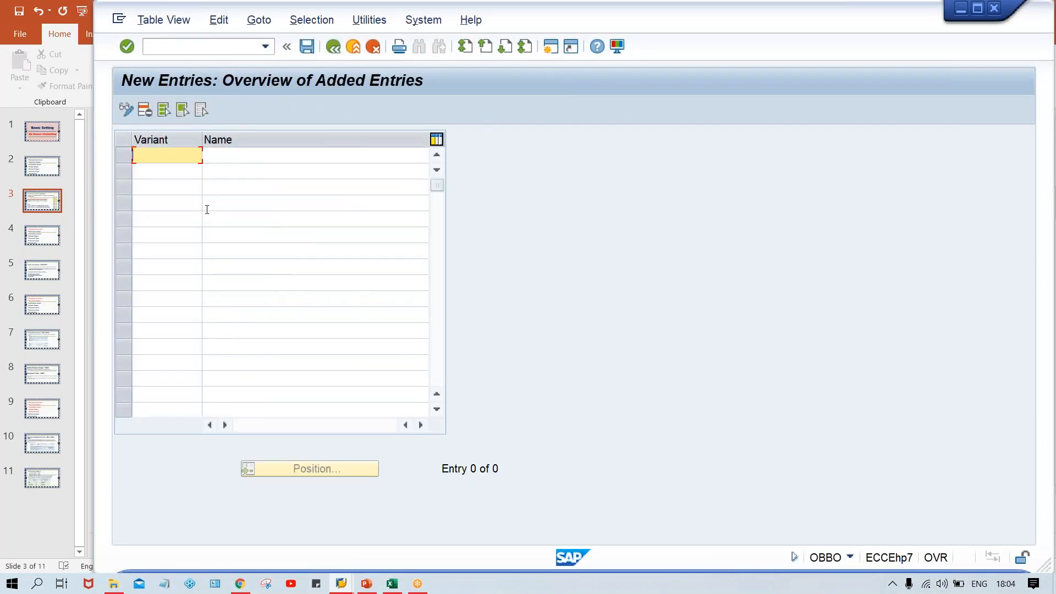
pyautogui.press('capslock')
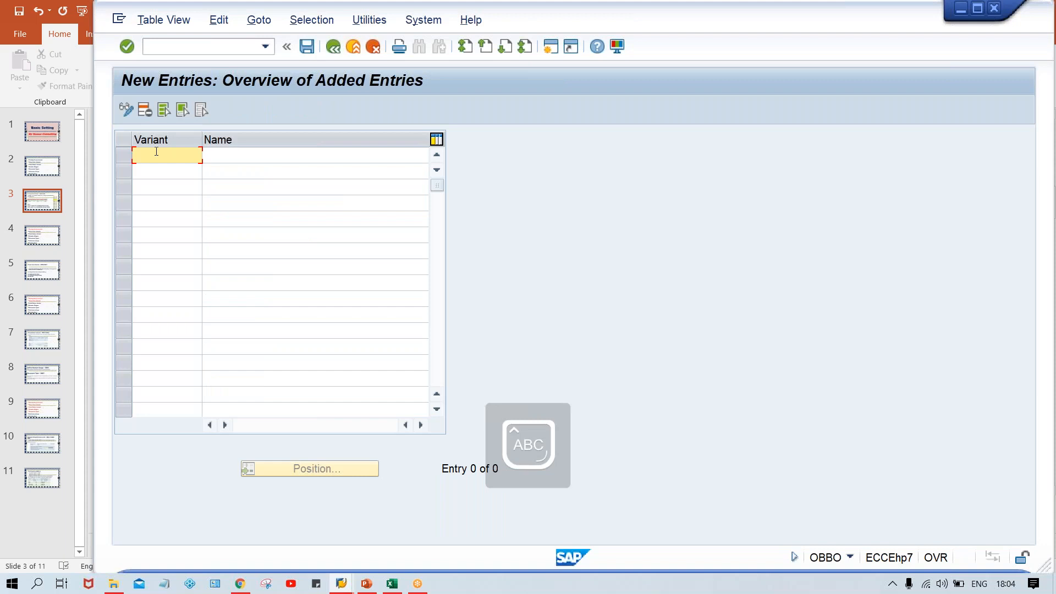
pyautogui.write('TPPV')
pyautogui.press('Tab')
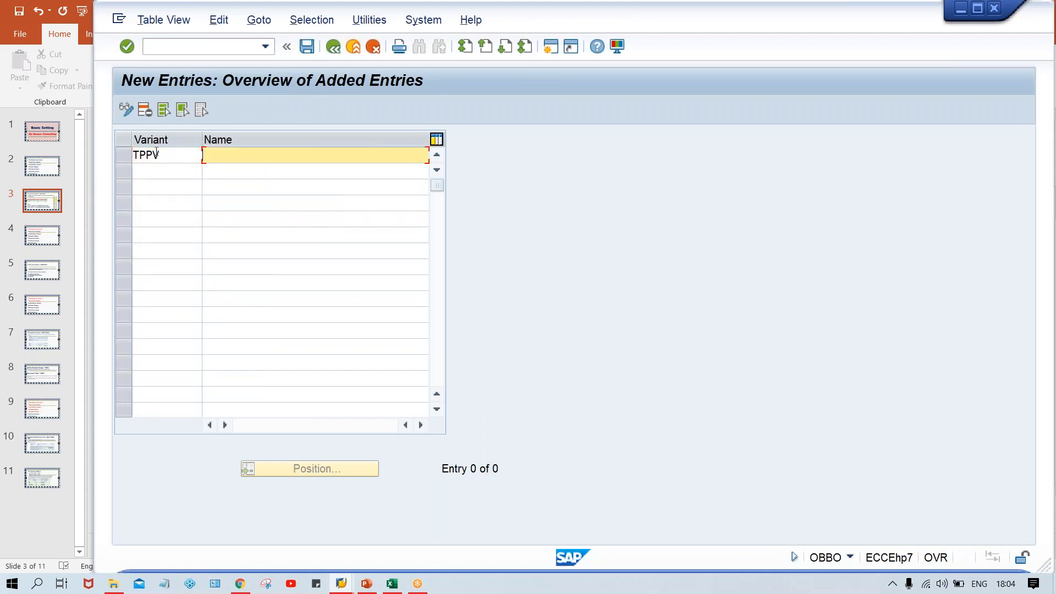
pyautogui.write('T')
pyautogui.press('Down')
pyautogui.press('Return')
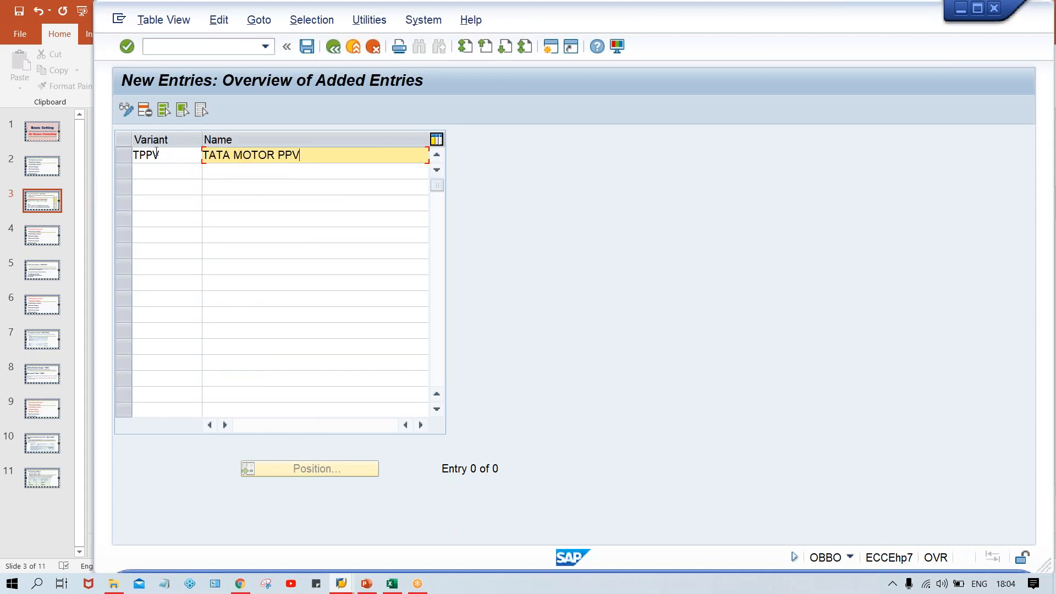
pyautogui.press('Return')
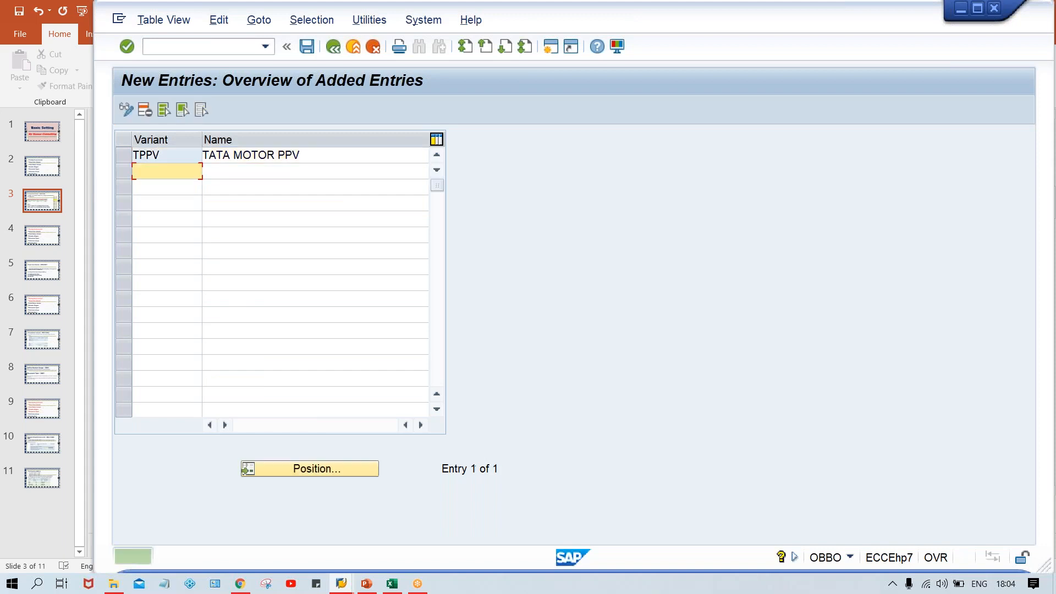
pyautogui.hotkey('ctrl', 's')
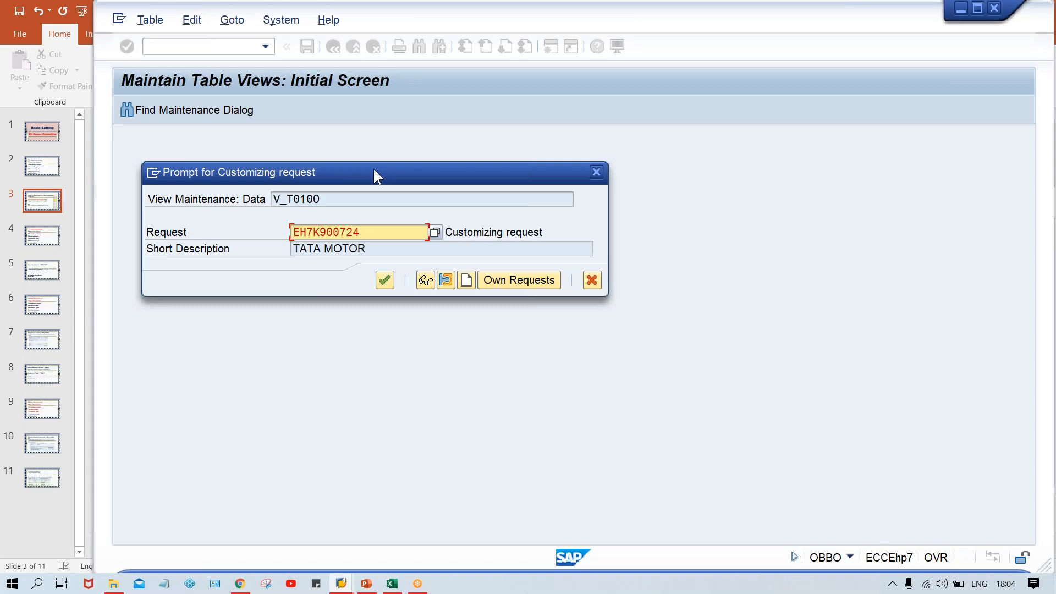
pyautogui.press('Return')
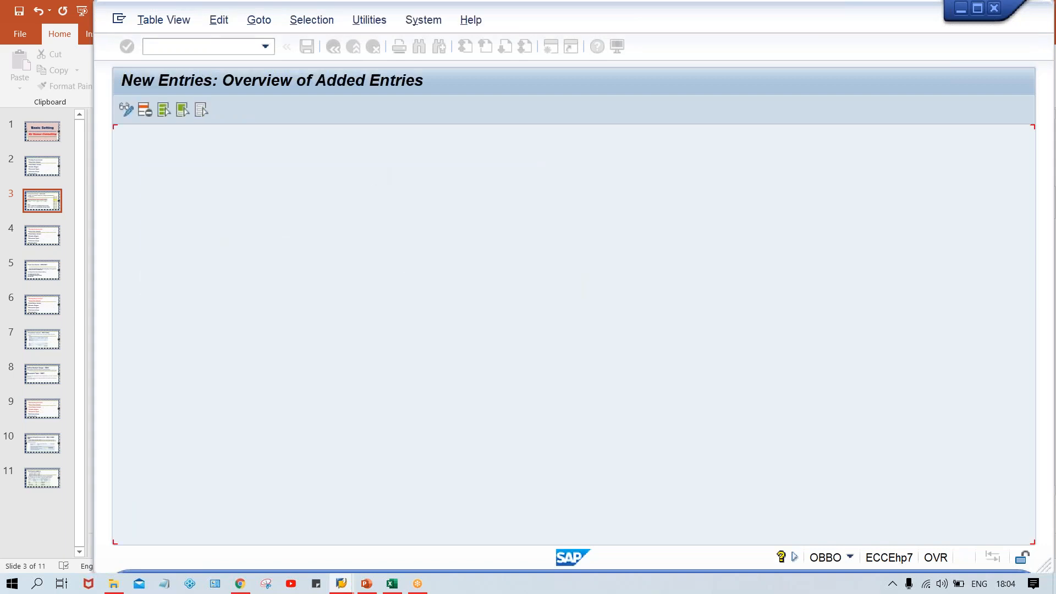
# - Open transaction OBBP for assigning company codes to posting period variants
pyautogui.click(210, 49)
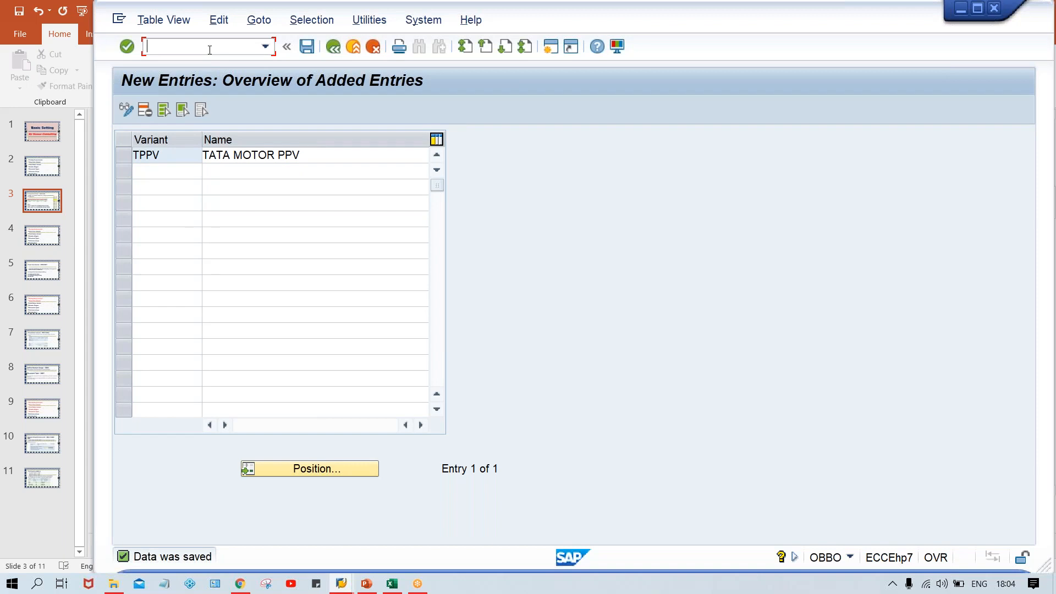
pyautogui.write('/NOBBP')
pyautogui.press('Return')
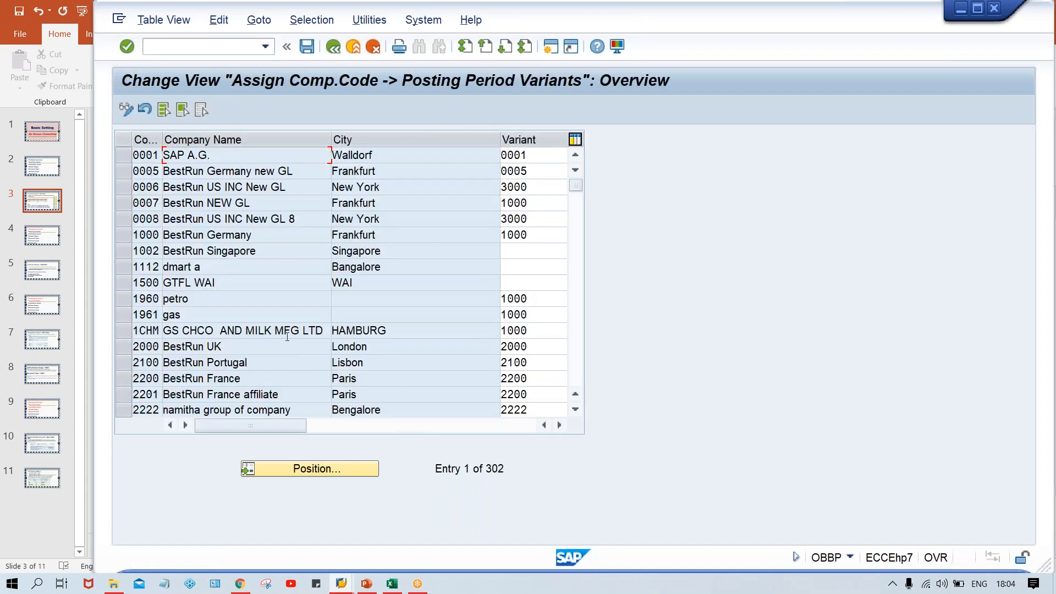
# - Assign variant TPPV to company code TM00 and save the assignment under the TATA MOTOR customizing request
pyautogui.click(326, 473)
pyautogui.write('TM00')
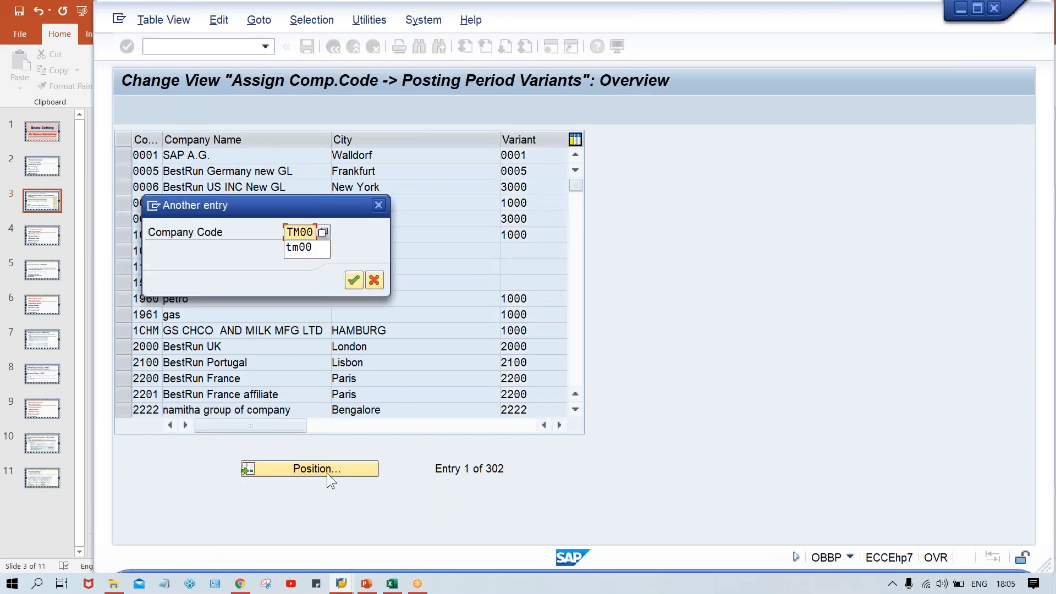
pyautogui.press('Return')
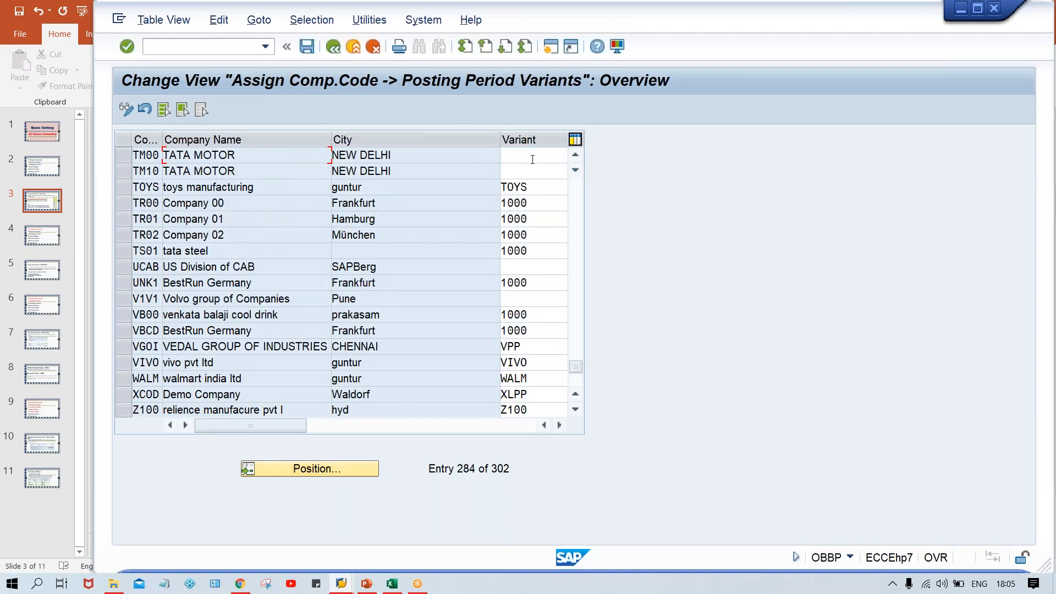
pyautogui.click(533, 159)
pyautogui.write('TPPV')
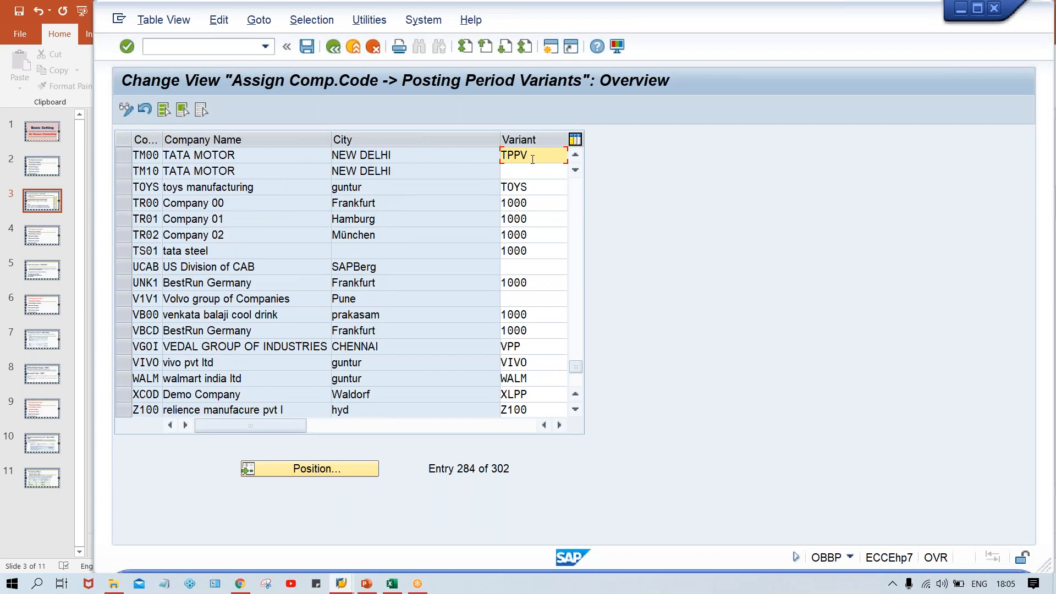
pyautogui.hotkey('ctrl', 's')
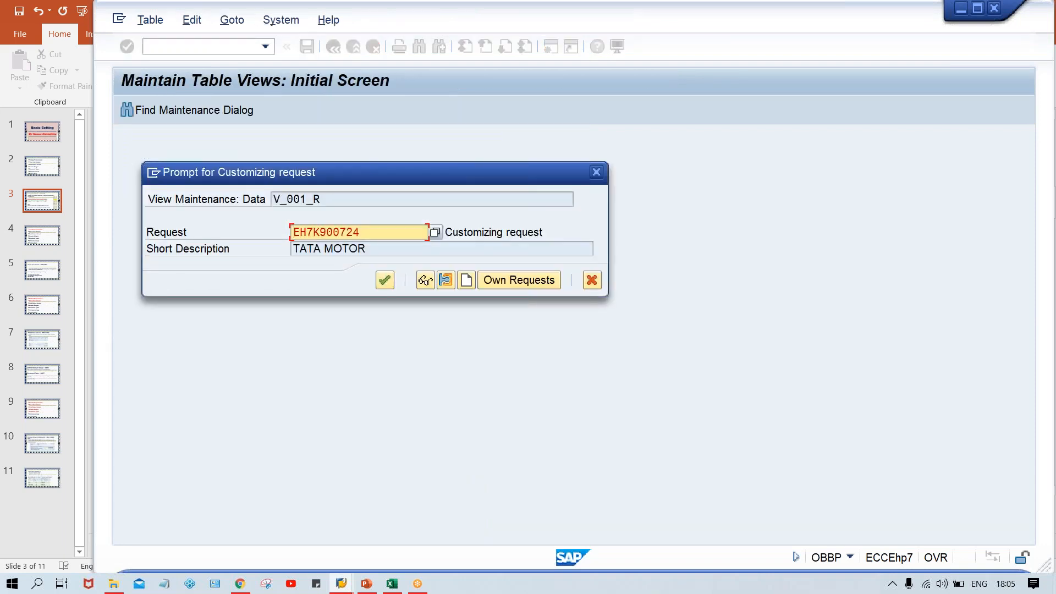
pyautogui.press('Return')
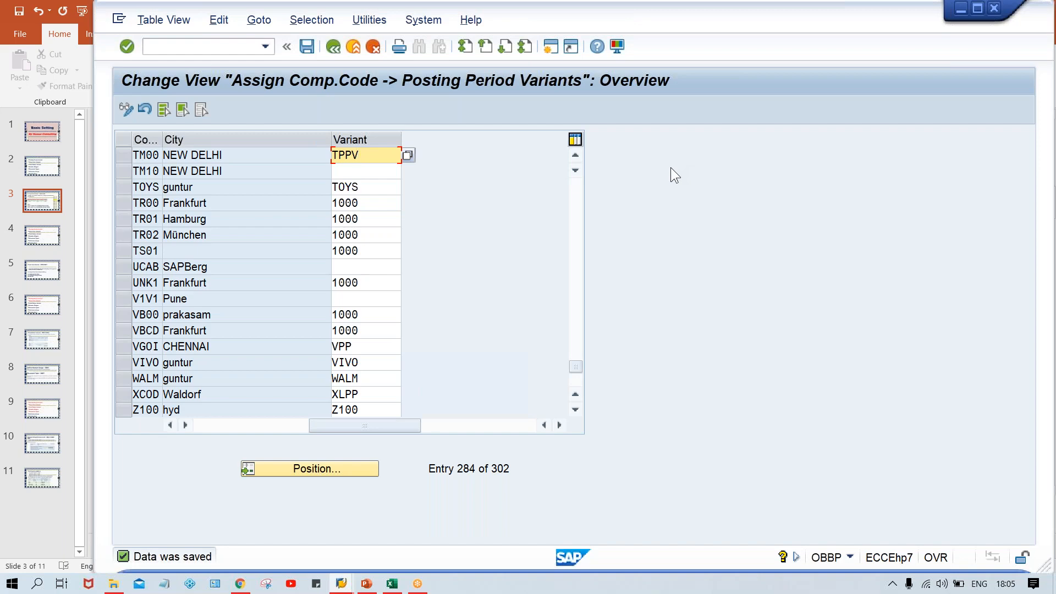
# - Open transaction OB52 and start a copy of the posting period entry for variant 0001 with account type +
pyautogui.click(203, 46)
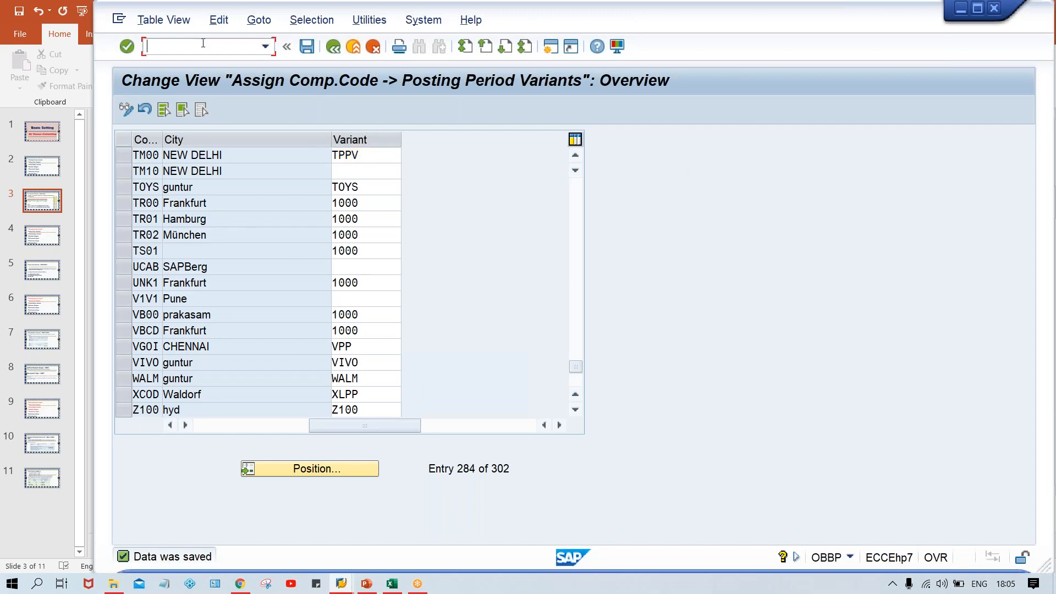
pyautogui.write('/NOBB52')
pyautogui.press('BackSpace')
pyautogui.press('Return')
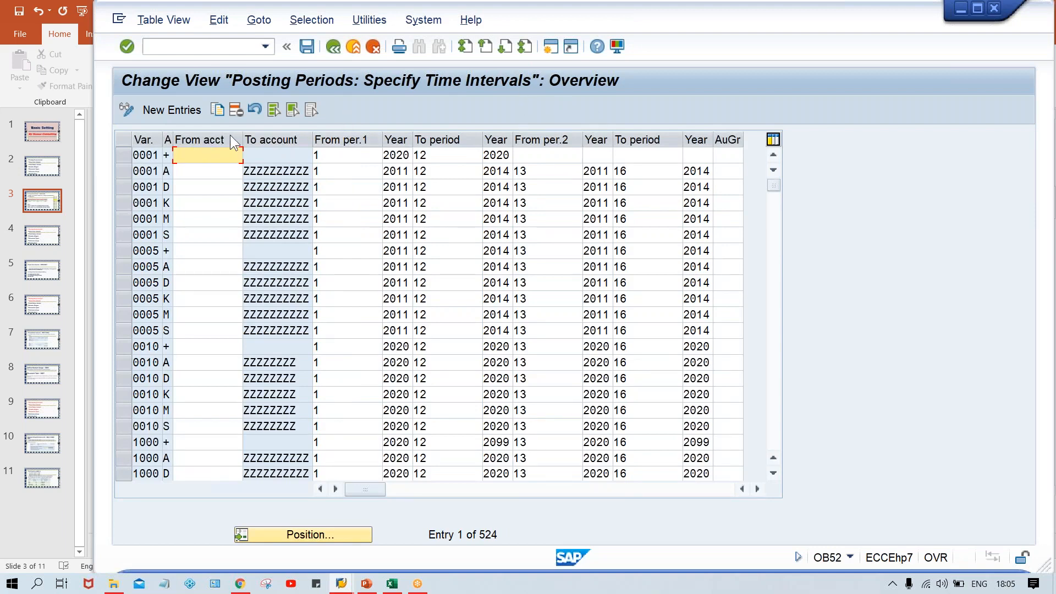
pyautogui.click(124, 156)
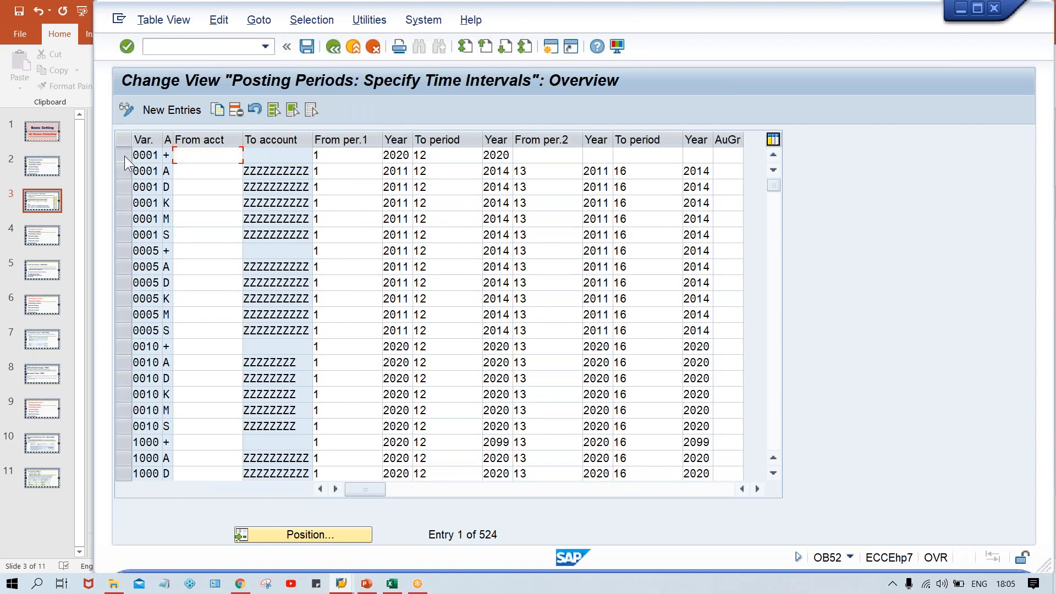
pyautogui.click(216, 109)
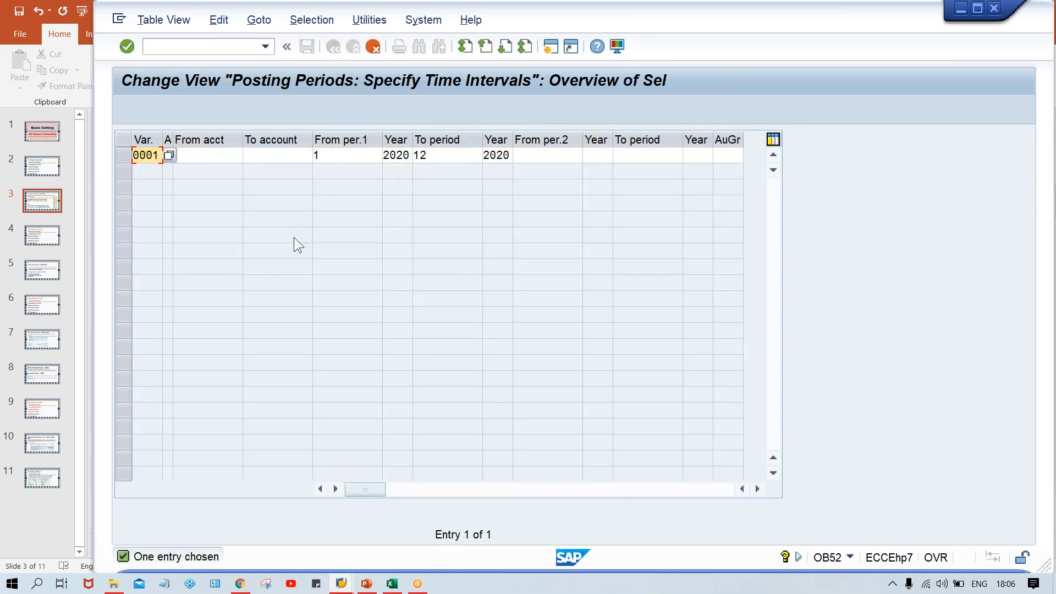
# - Try TM00 as the variant of the copied posting period entry
pyautogui.write('1')
pyautogui.write('TM00')
pyautogui.press('Tab')
pyautogui.press('Tab')
pyautogui.press('Tab')
pyautogui.press('Tab')
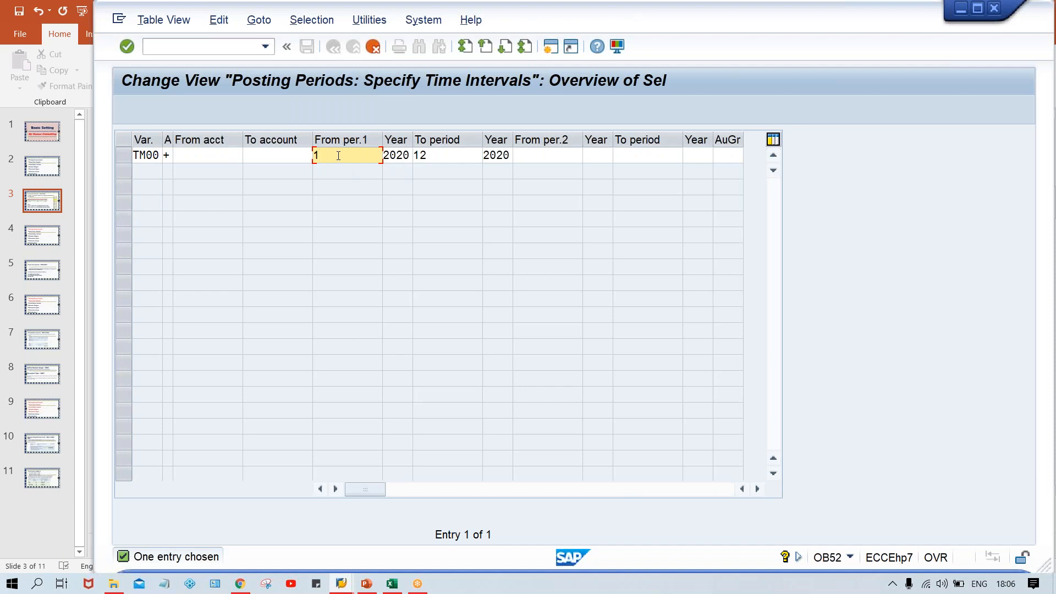
# - Set both the first From period and its To period to 7 in the copied entry
pyautogui.press('BackSpace')
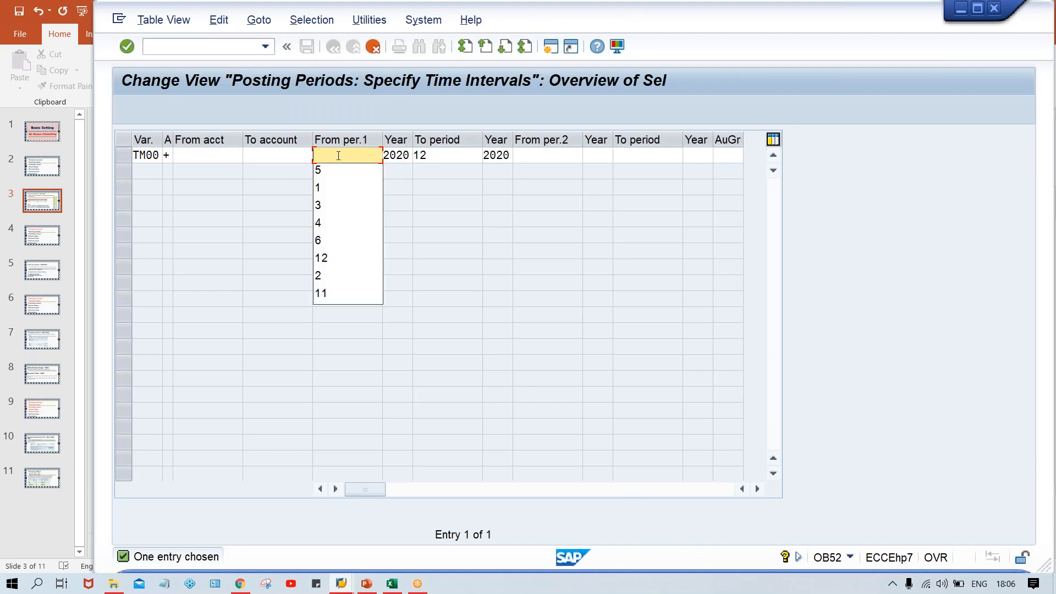
pyautogui.write('7')
pyautogui.press('Tab')
pyautogui.press('Tab')
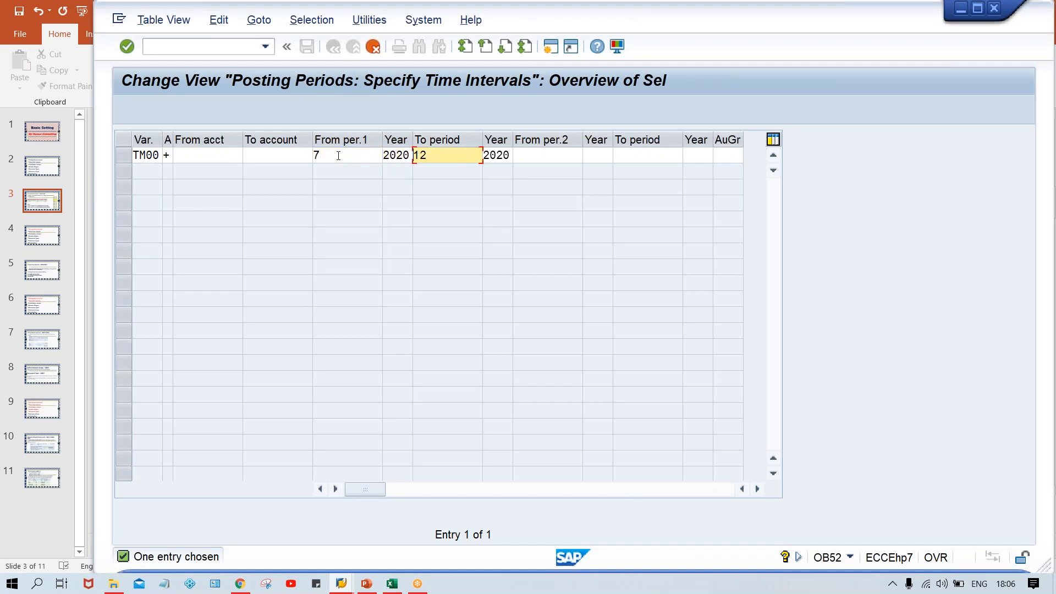
pyautogui.press('Delete')
pyautogui.press('Delete')
pyautogui.write('7')
pyautogui.press('Return')
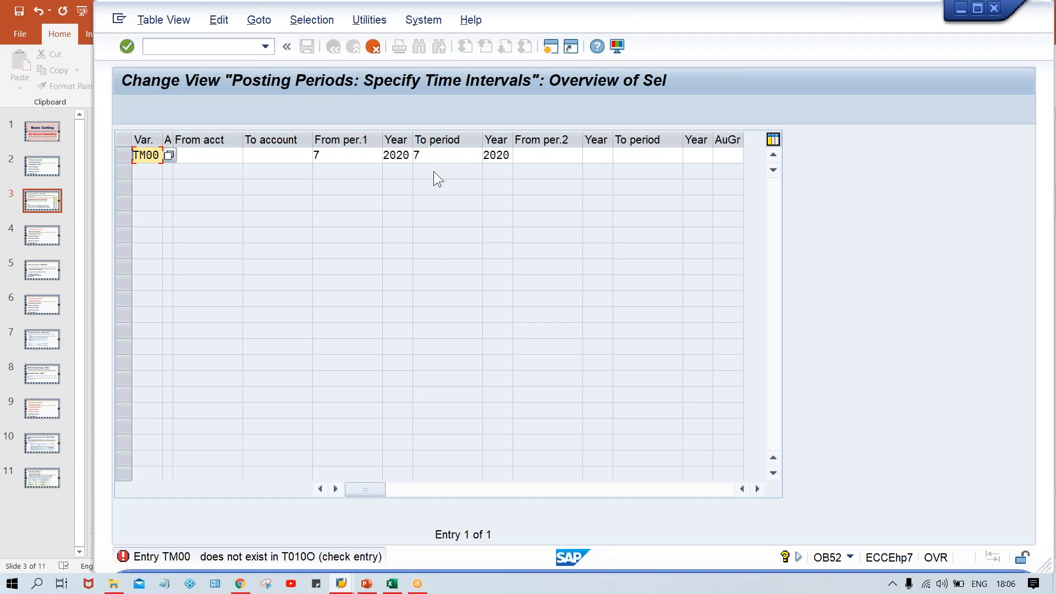
# - Set the copied entry's variant to TPPV and confirm the copy
pyautogui.press('Delete')
pyautogui.press('Delete')
pyautogui.press('Delete')
pyautogui.press('Delete')
pyautogui.write('T')
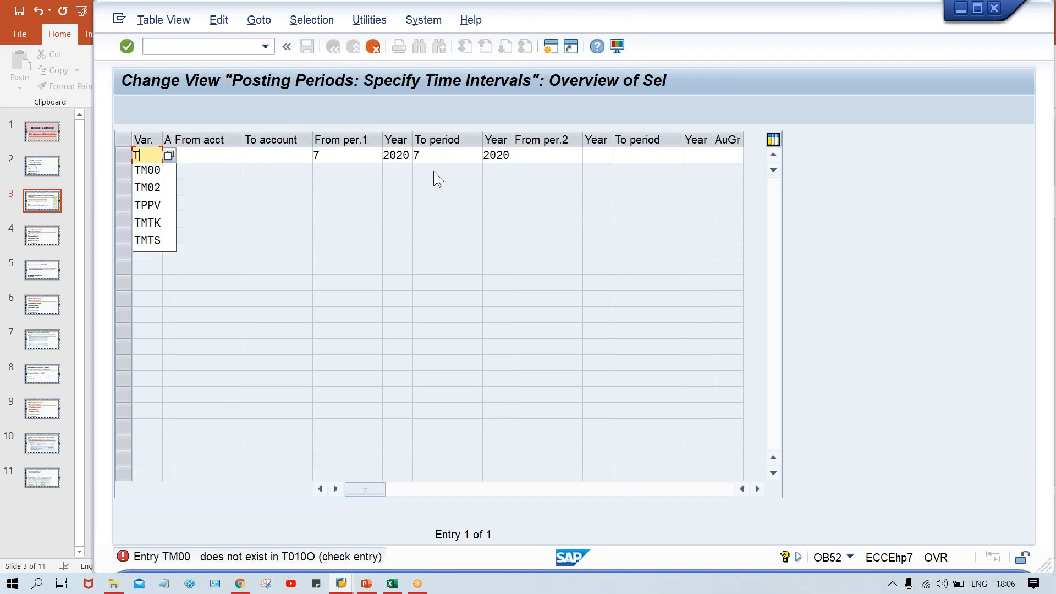
pyautogui.write('PPV')
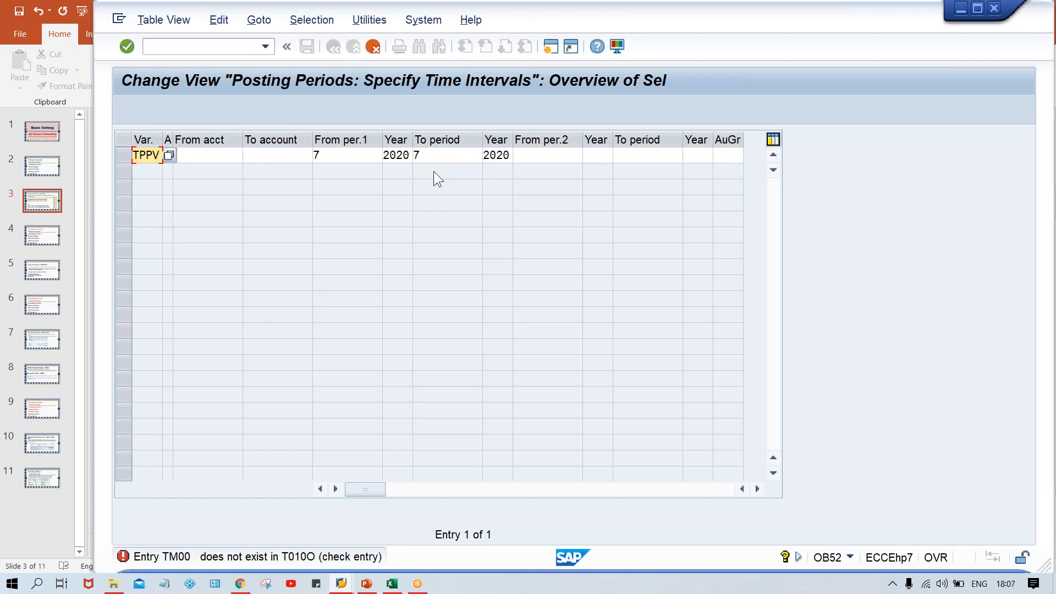
pyautogui.press('Return')
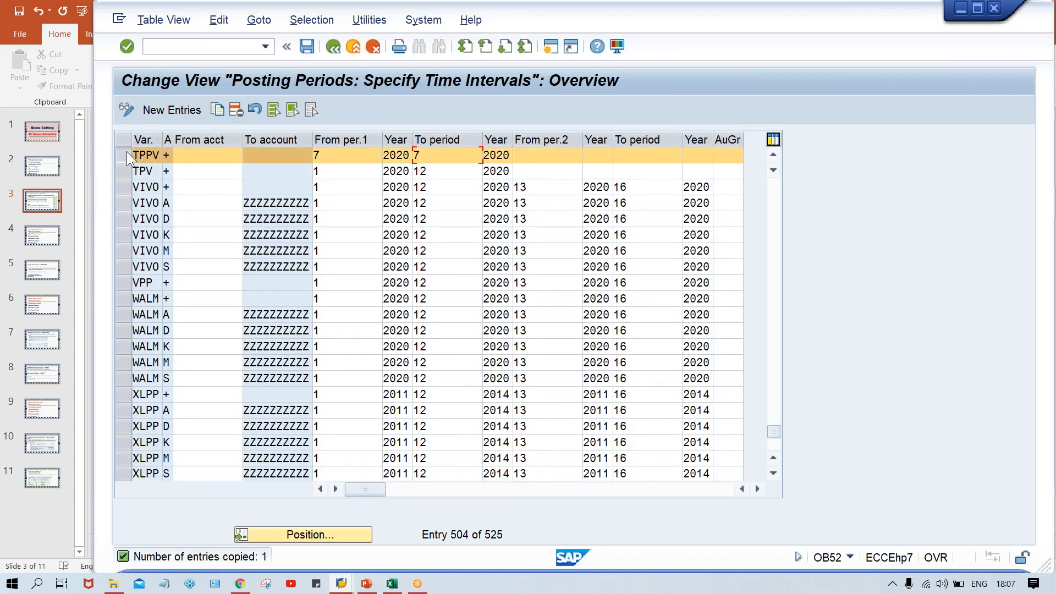
pyautogui.click(340, 154)
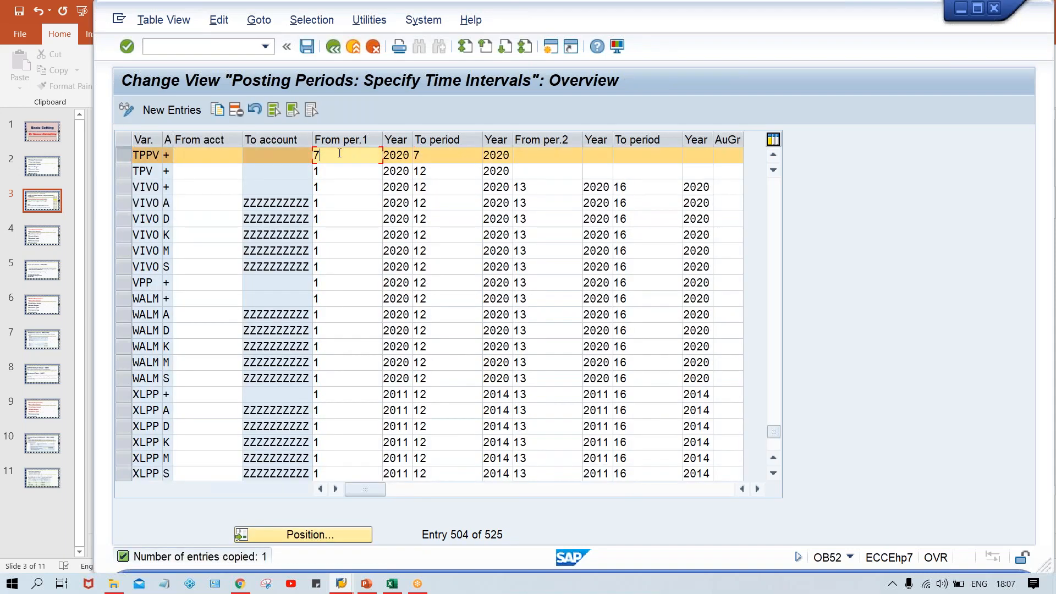
pyautogui.click(452, 155)
pyautogui.click(520, 155)
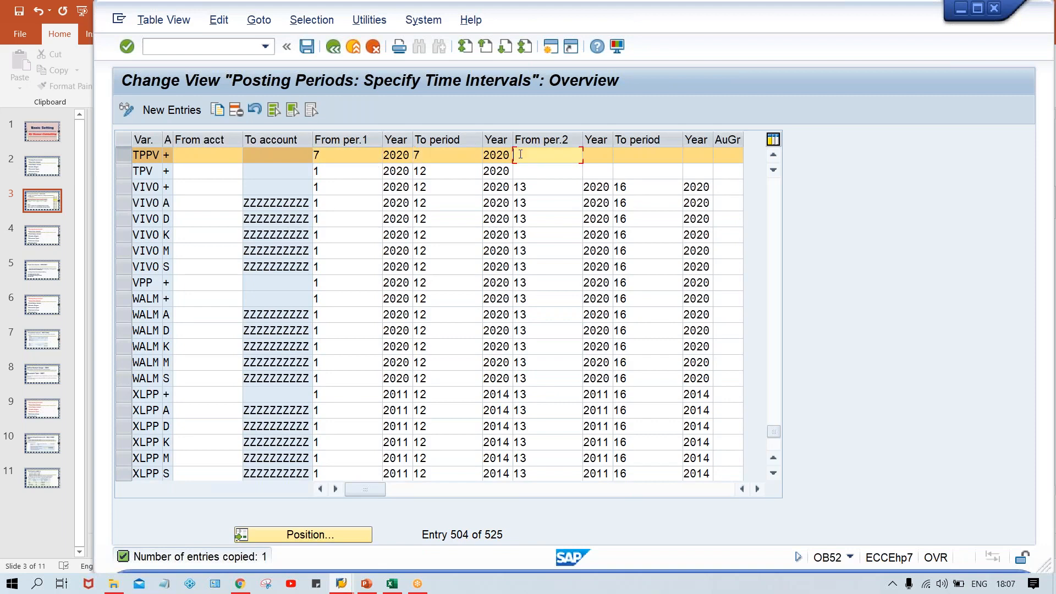
pyautogui.click(330, 156)
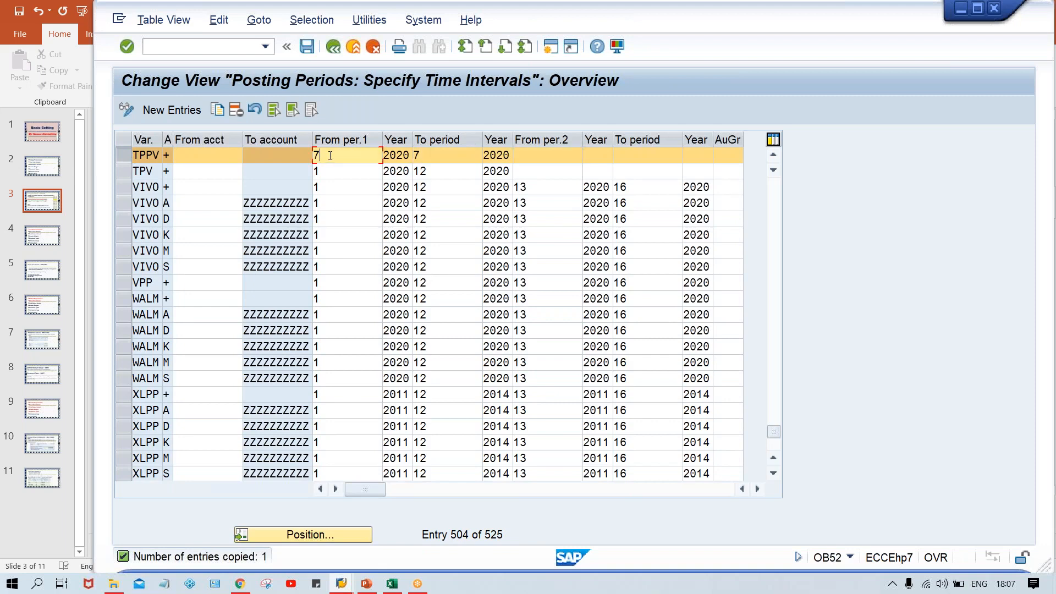
pyautogui.click(438, 159)
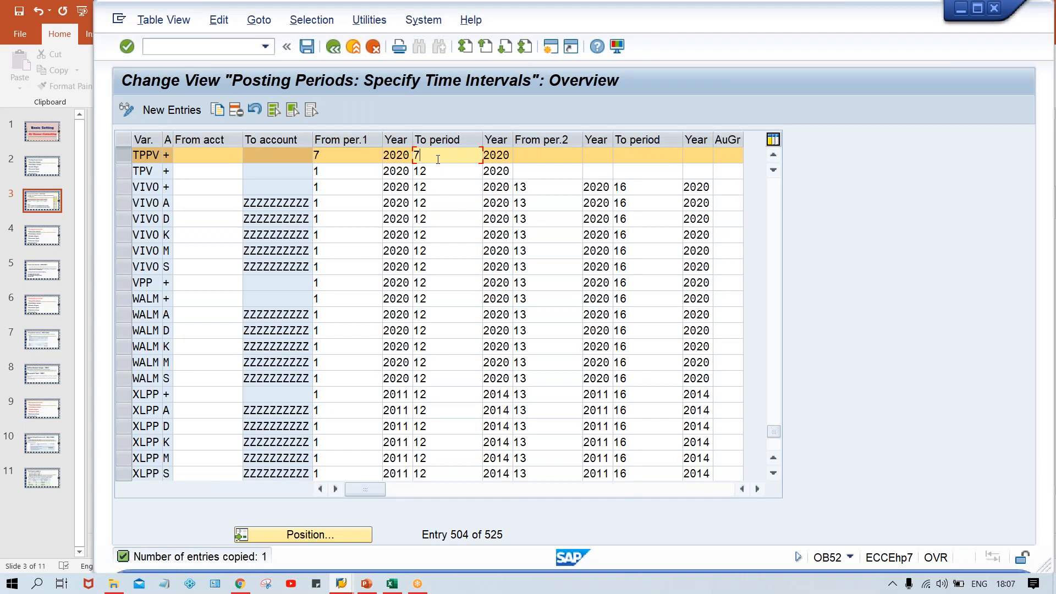
# - Save the TPPV posting period entry under the customizing request
pyautogui.hotkey('ctrl', 's')
pyautogui.press('Return')
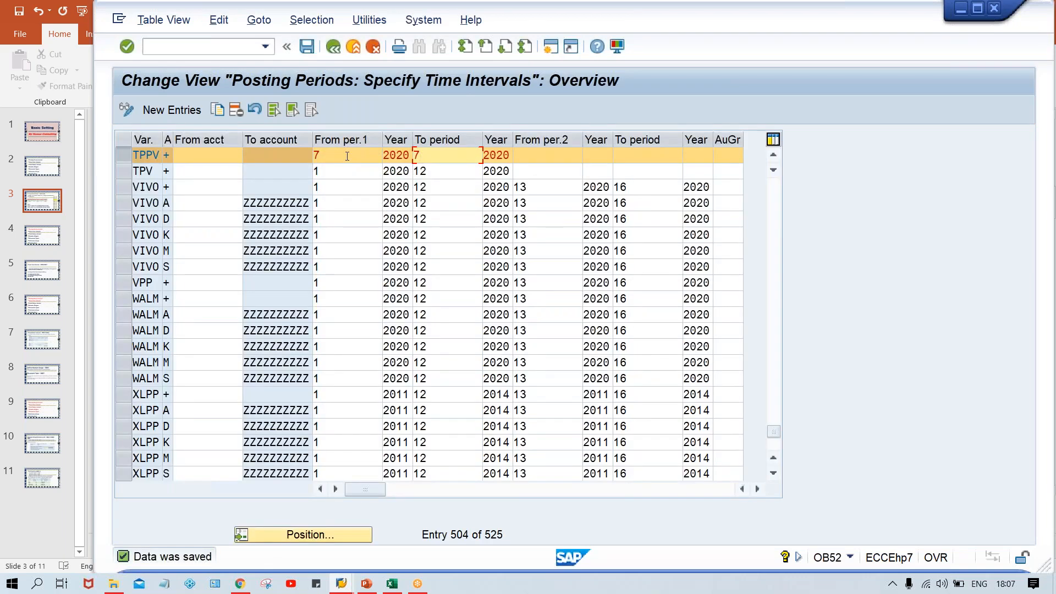
pyautogui.click(347, 156)
pyautogui.click(430, 155)
pyautogui.click(343, 155)
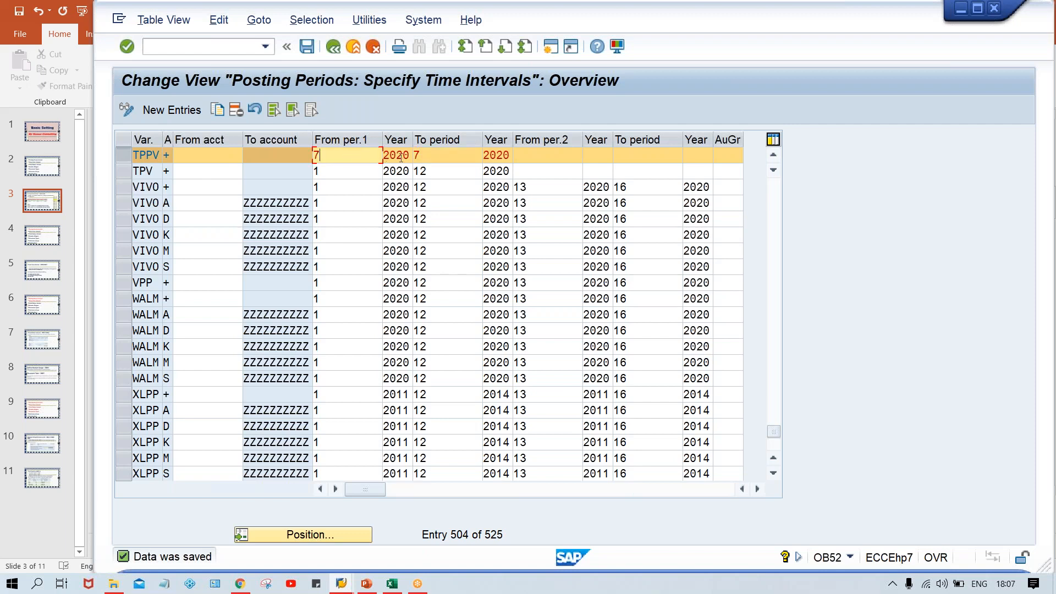
pyautogui.click(434, 158)
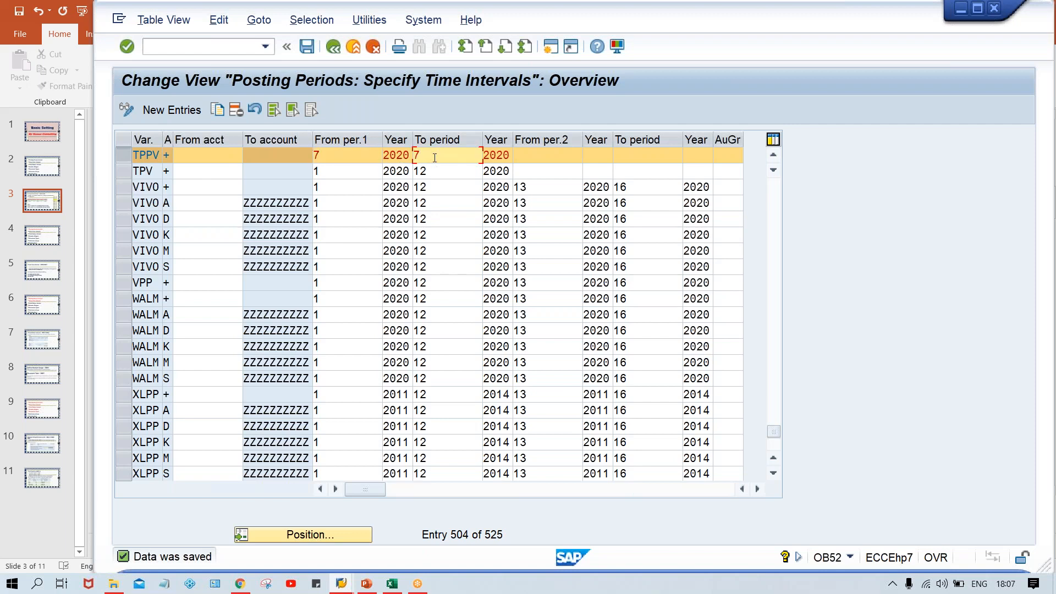